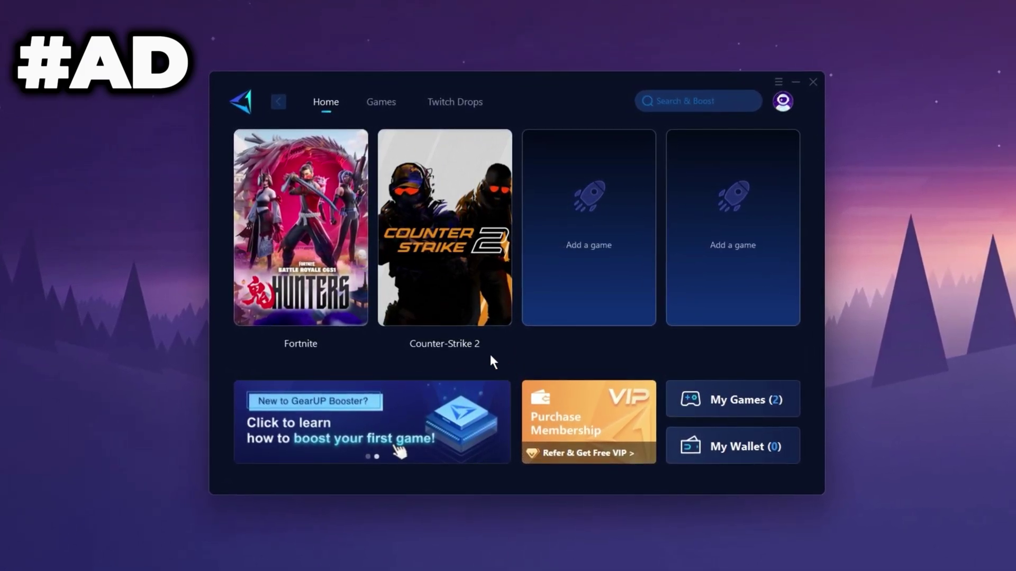
Step: Boost Counter-Strike 2 from its card on the GearUP Booster home screen
{"action": "mouse_move", "coordinate": [465, 310]}
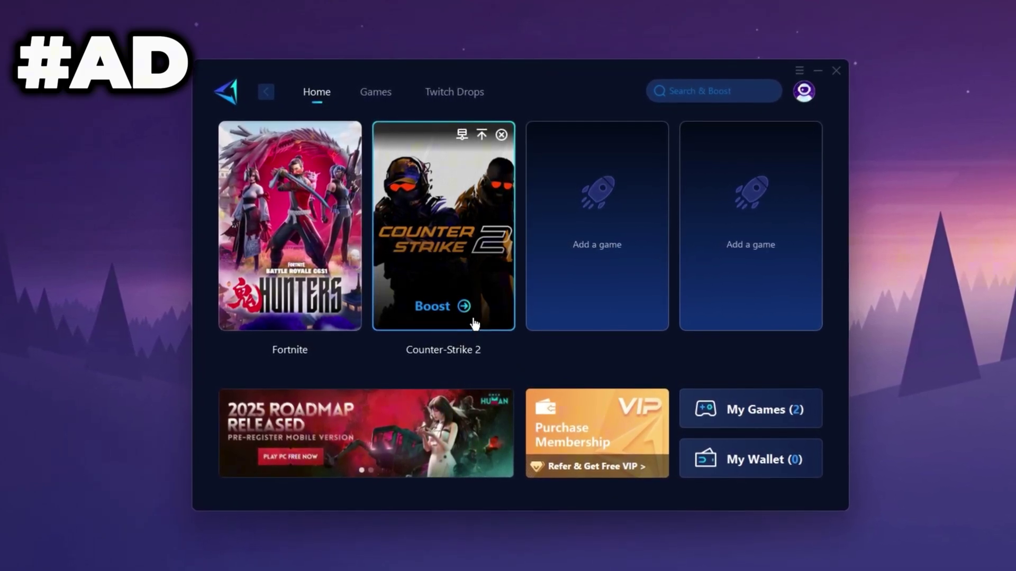
{"action": "left_click", "coordinate": [469, 313]}
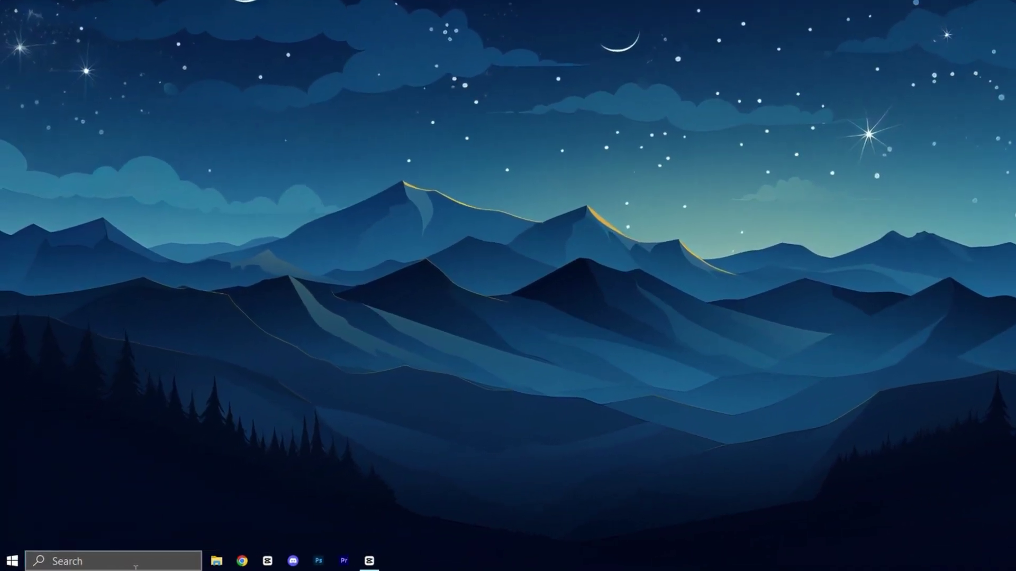
Step: In System Properties' Performance Options, set processor scheduling to favour Programs
{"action": "key", "text": "super+s"}
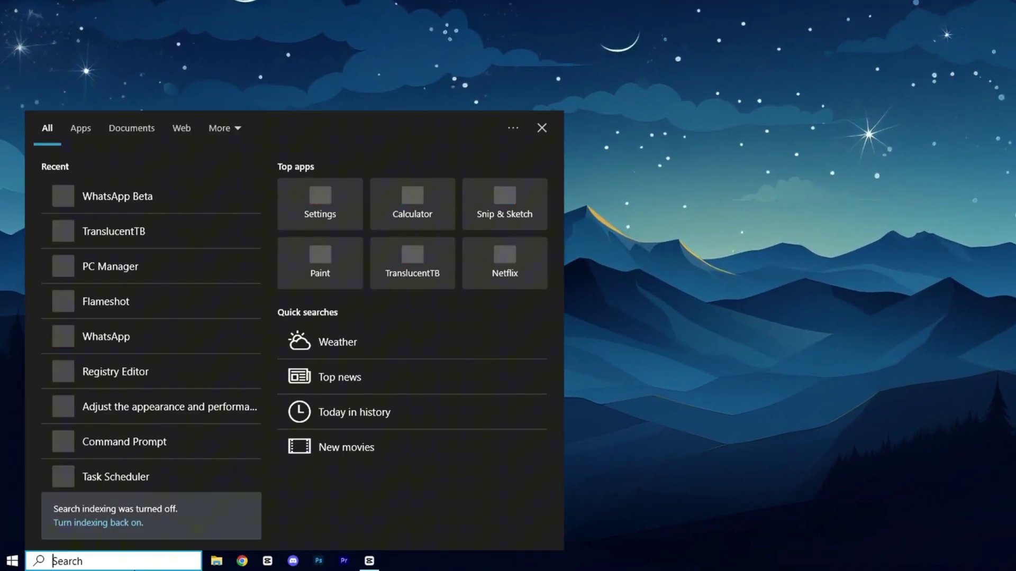
{"action": "type", "text": "Advanced"}
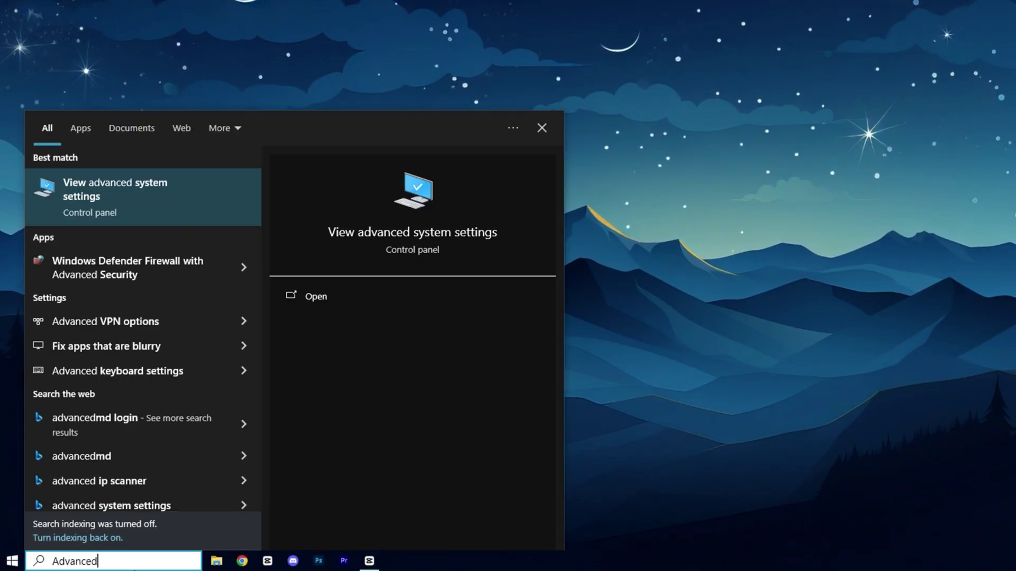
{"action": "left_click", "coordinate": [148, 216]}
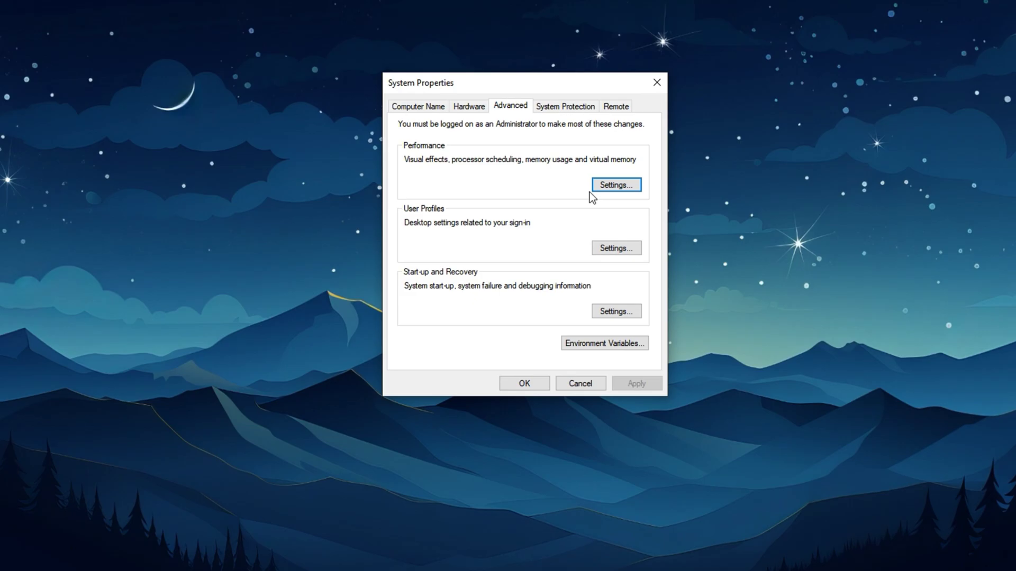
{"action": "left_click", "coordinate": [622, 184]}
{"action": "left_click_drag", "start_coordinate": [529, 131], "coordinate": [522, 95]}
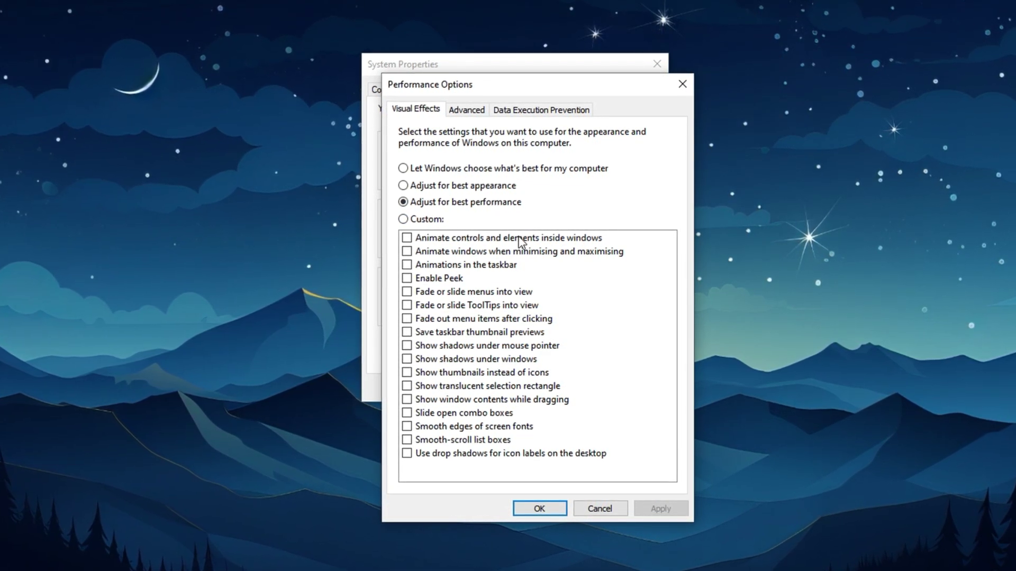
{"action": "left_click", "coordinate": [459, 111]}
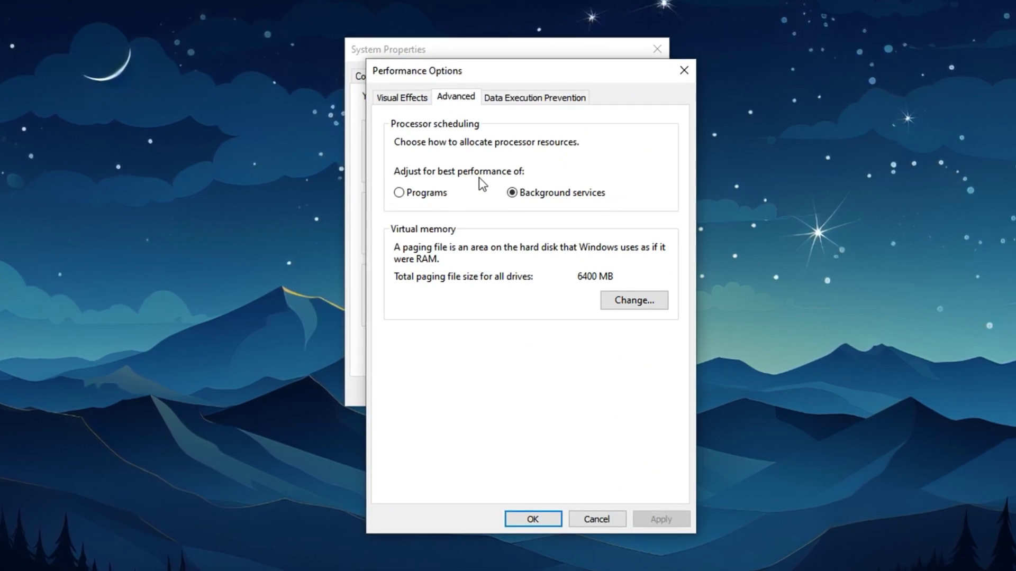
{"action": "left_click", "coordinate": [405, 196]}
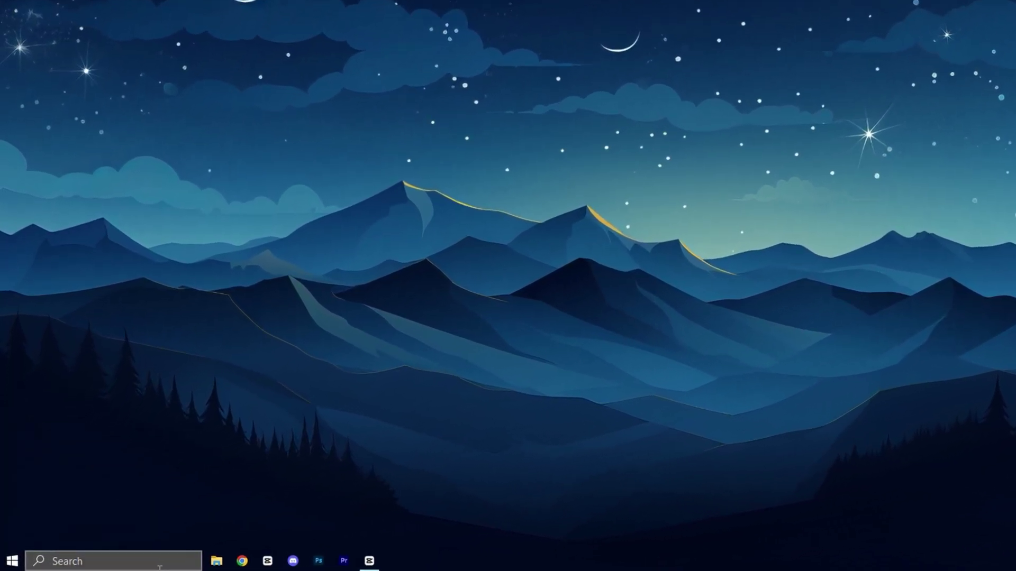
Step: Search 'game' and open the Game Mode settings page
{"action": "left_click", "coordinate": [159, 561]}
{"action": "type", "text": "g"}
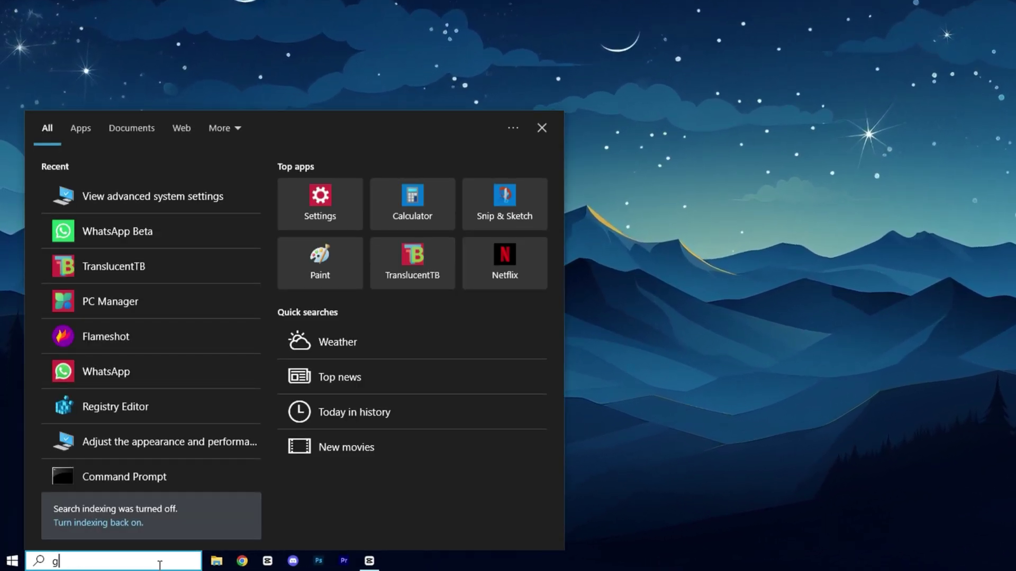
{"action": "type", "text": "ame"}
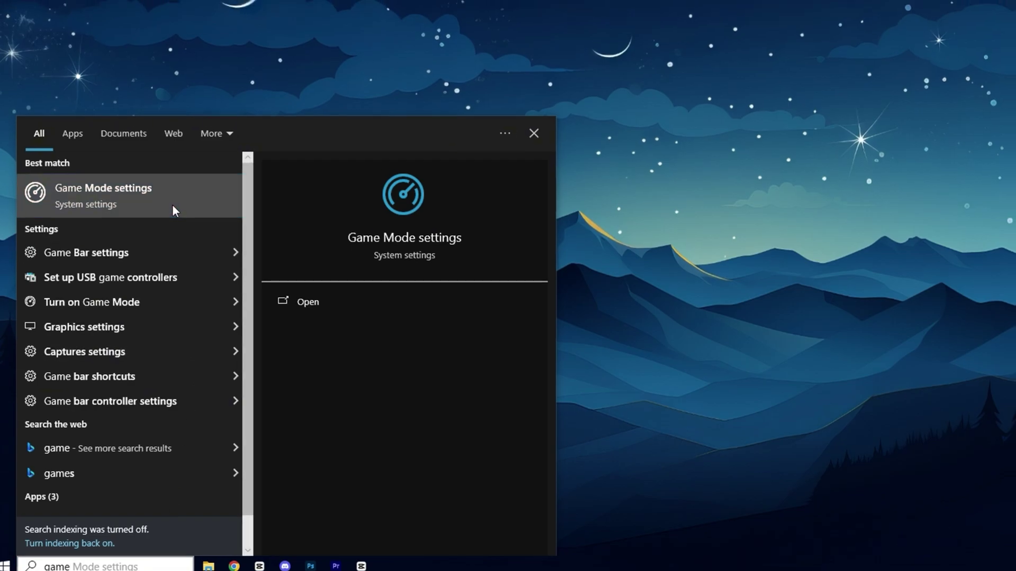
{"action": "left_click", "coordinate": [173, 206]}
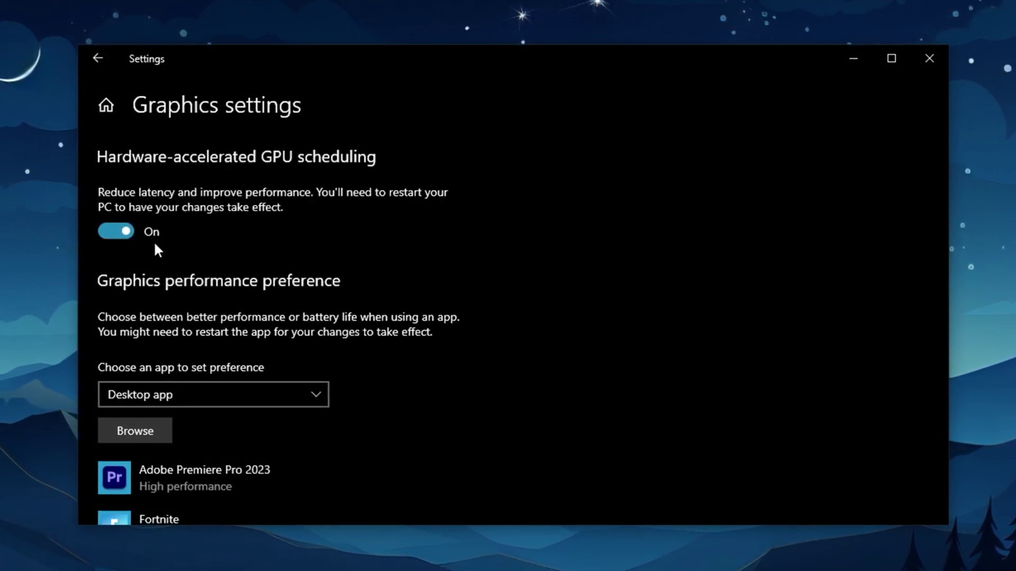
Step: In Graphics settings, pick Desktop app as the type of app to add
{"action": "scroll", "coordinate": [153, 265], "scroll_direction": "down", "scroll_amount": 3}
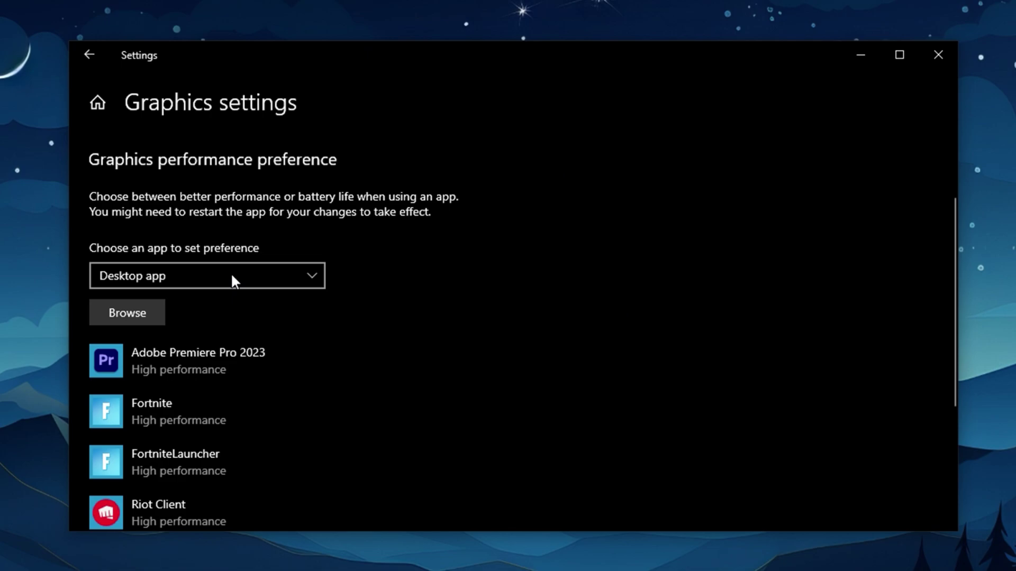
{"action": "left_click", "coordinate": [168, 278]}
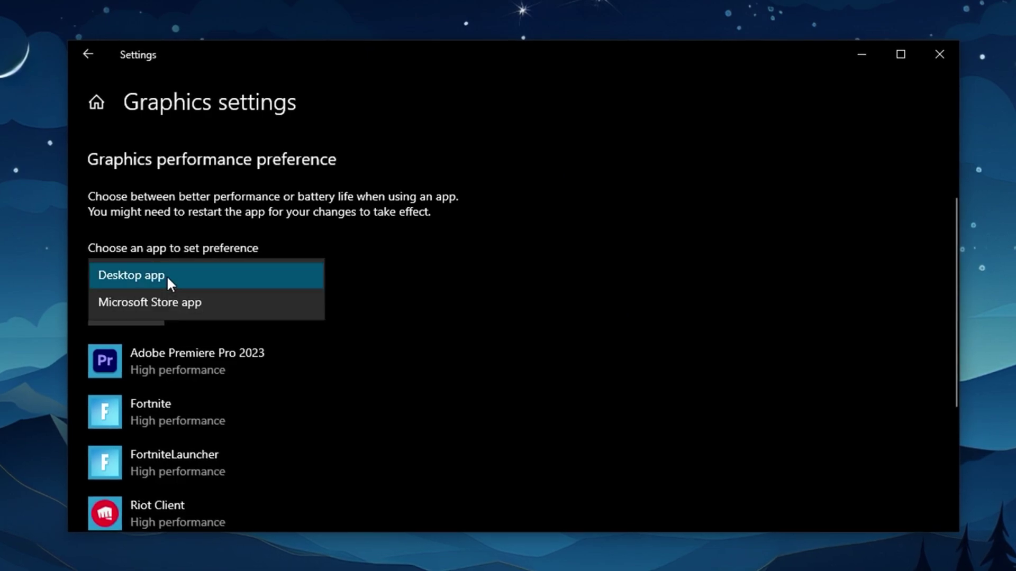
{"action": "left_click", "coordinate": [167, 275]}
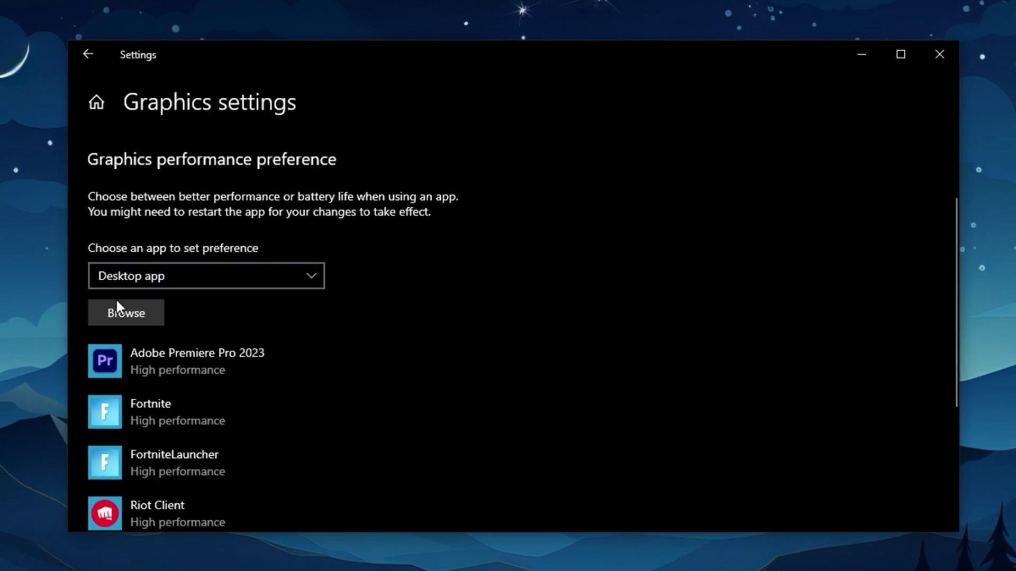
Step: Browse to D:\SteamLibrary\steamapps\common\Counter-Strike Global Offensive\game\bin\win64 and add cs2
{"action": "left_click", "coordinate": [118, 316]}
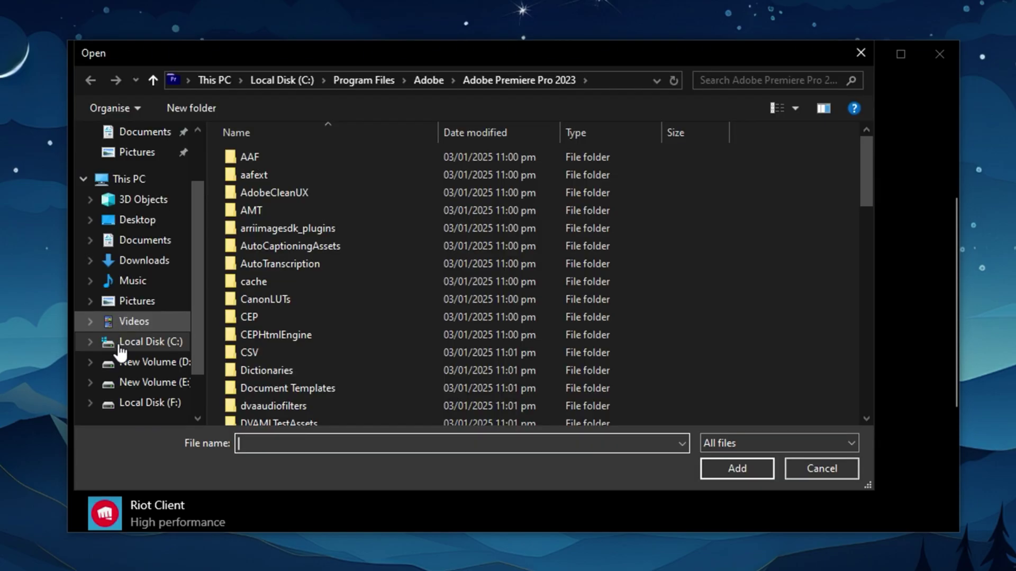
{"action": "left_click", "coordinate": [156, 362]}
{"action": "double_click", "coordinate": [628, 189]}
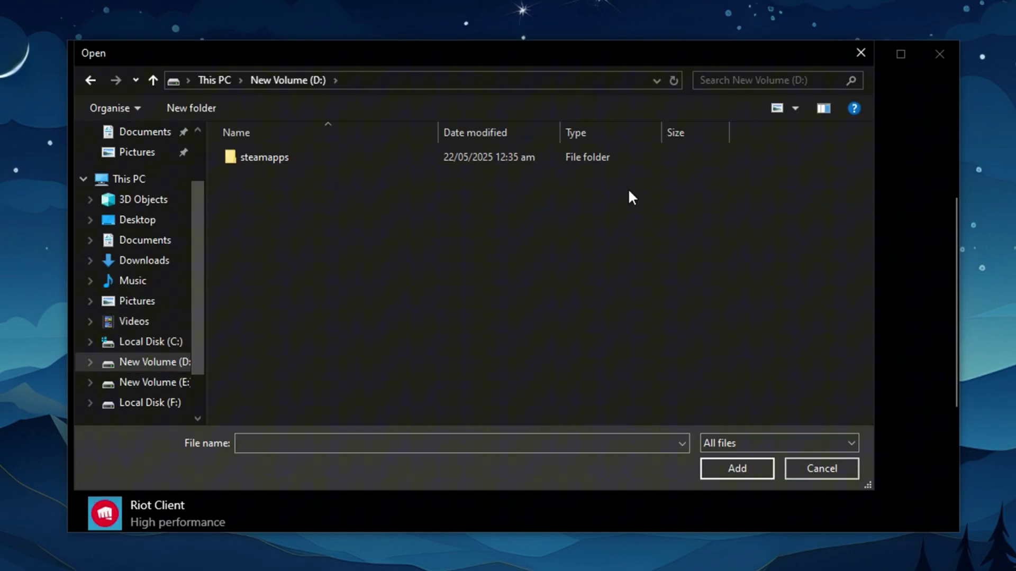
{"action": "double_click", "coordinate": [254, 159]}
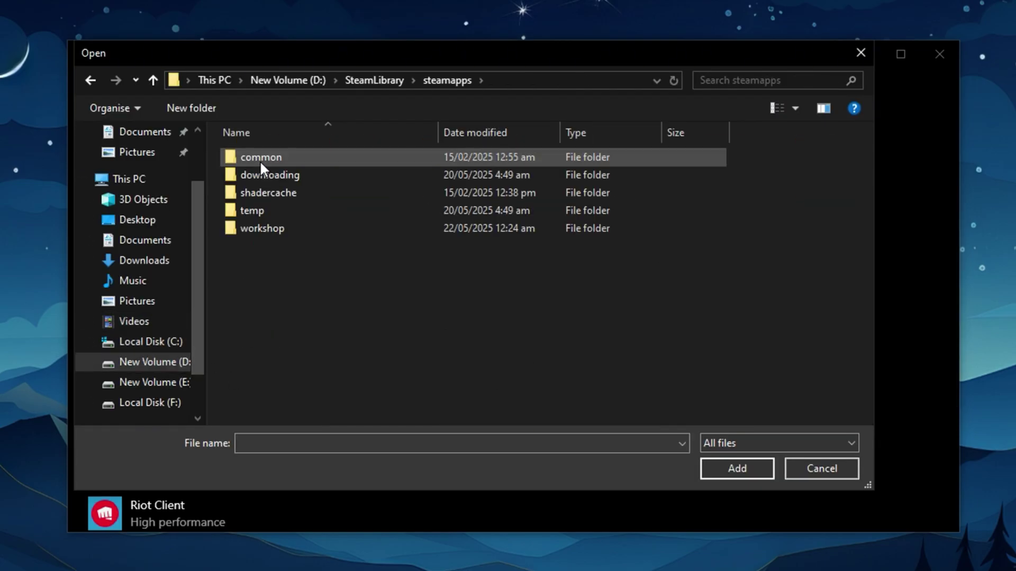
{"action": "double_click", "coordinate": [259, 157]}
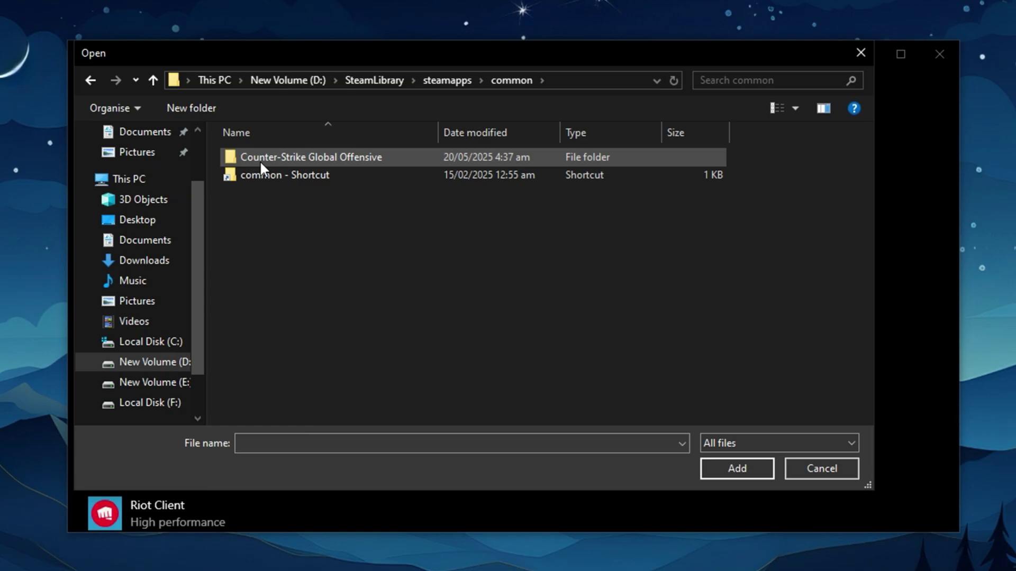
{"action": "double_click", "coordinate": [259, 158]}
{"action": "double_click", "coordinate": [259, 176]}
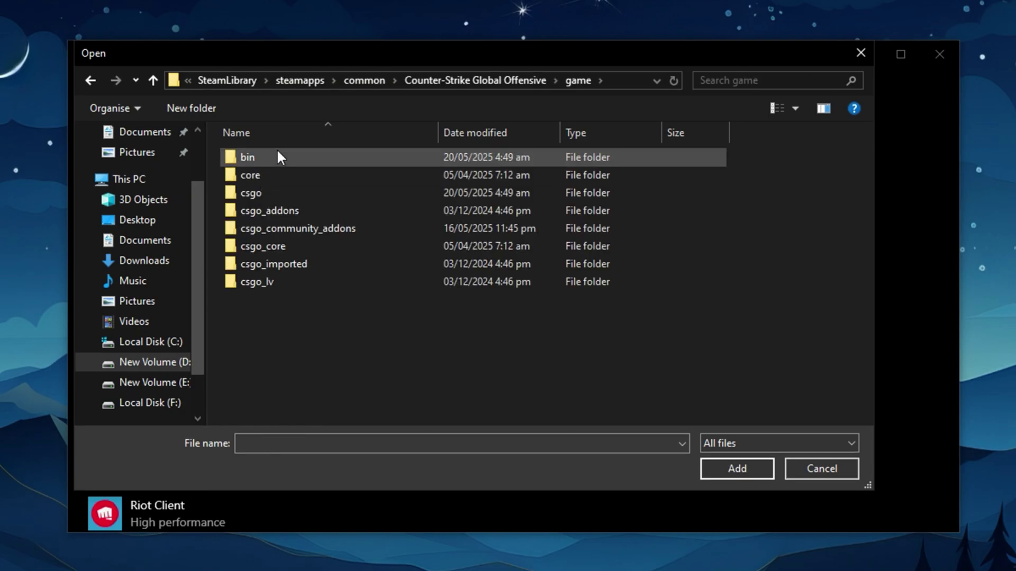
{"action": "double_click", "coordinate": [278, 158]}
{"action": "double_click", "coordinate": [278, 157]}
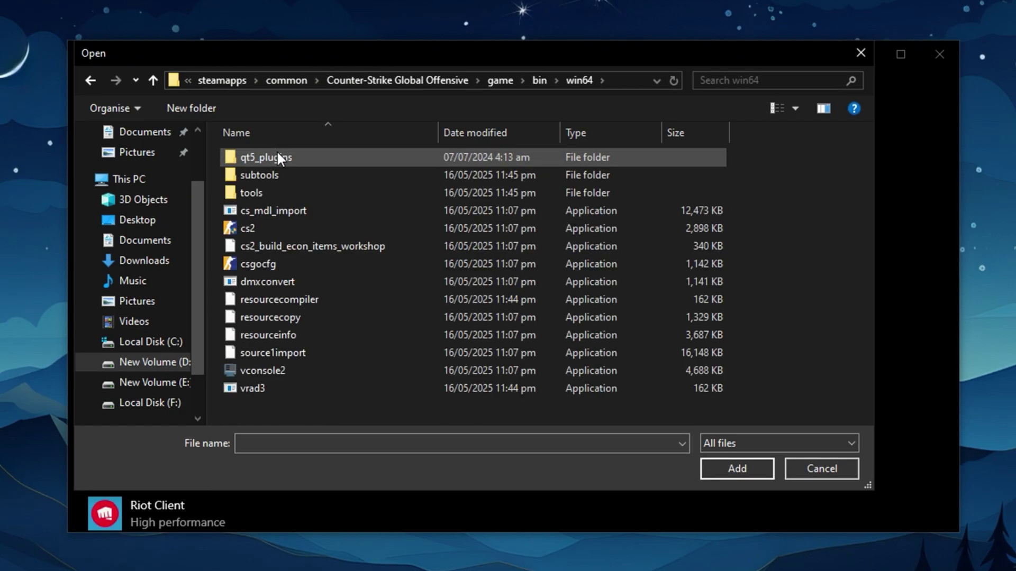
{"action": "left_click", "coordinate": [323, 230]}
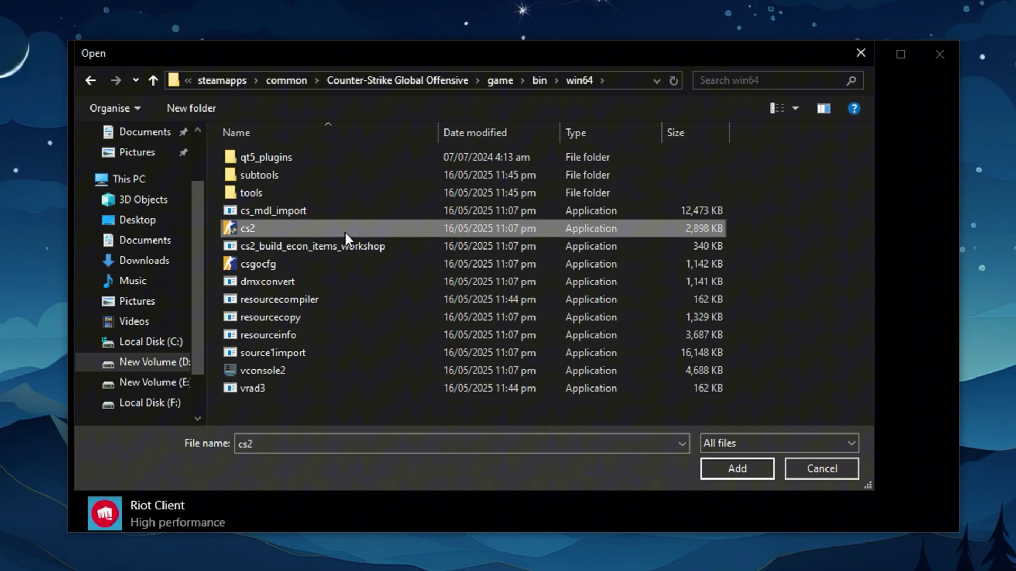
{"action": "left_click", "coordinate": [737, 469]}
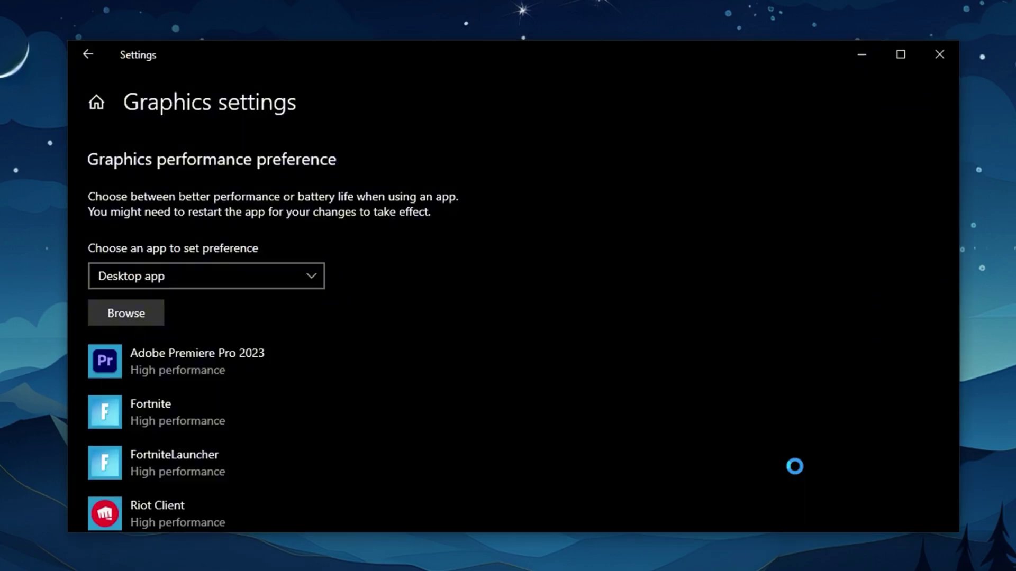
Step: Set cs2's graphics preference to High performance and save it
{"action": "scroll", "coordinate": [437, 396], "scroll_direction": "down", "scroll_amount": 3}
{"action": "left_click", "coordinate": [325, 440]}
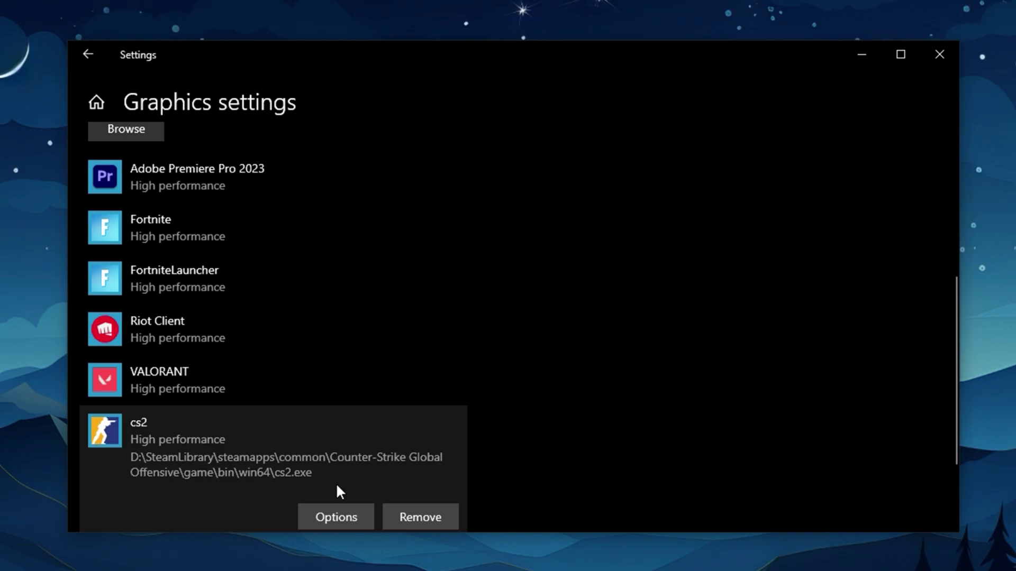
{"action": "scroll", "coordinate": [335, 484], "scroll_direction": "down", "scroll_amount": 2}
{"action": "left_click", "coordinate": [323, 397]}
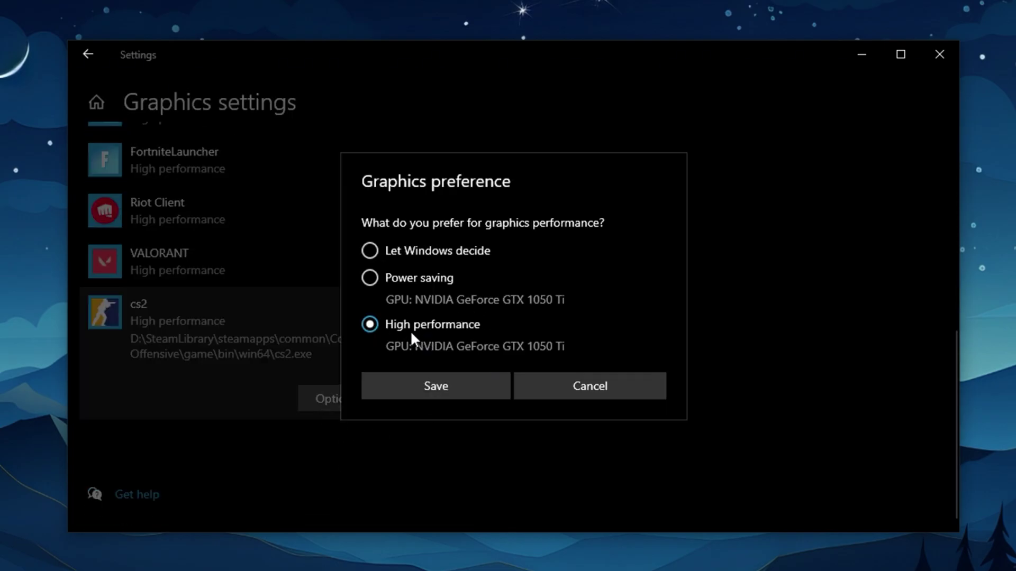
{"action": "left_click", "coordinate": [439, 387]}
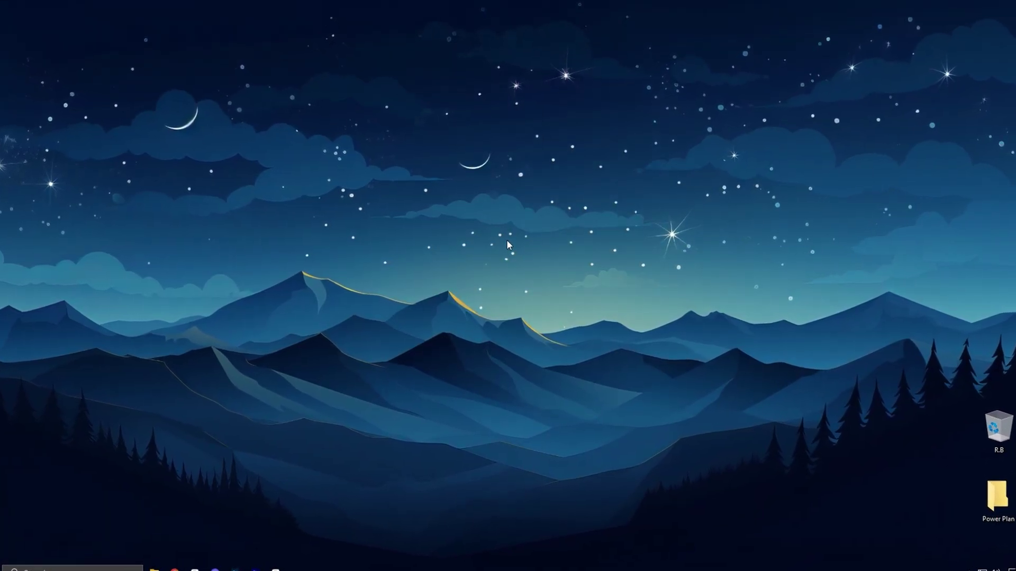
Step: Launch regedit from Run and go to the Multimedia SystemProfile key
{"action": "key", "text": "super+r"}
{"action": "left_click_drag", "start_coordinate": [118, 454], "coordinate": [538, 153]}
{"action": "left_click", "coordinate": [453, 219]}
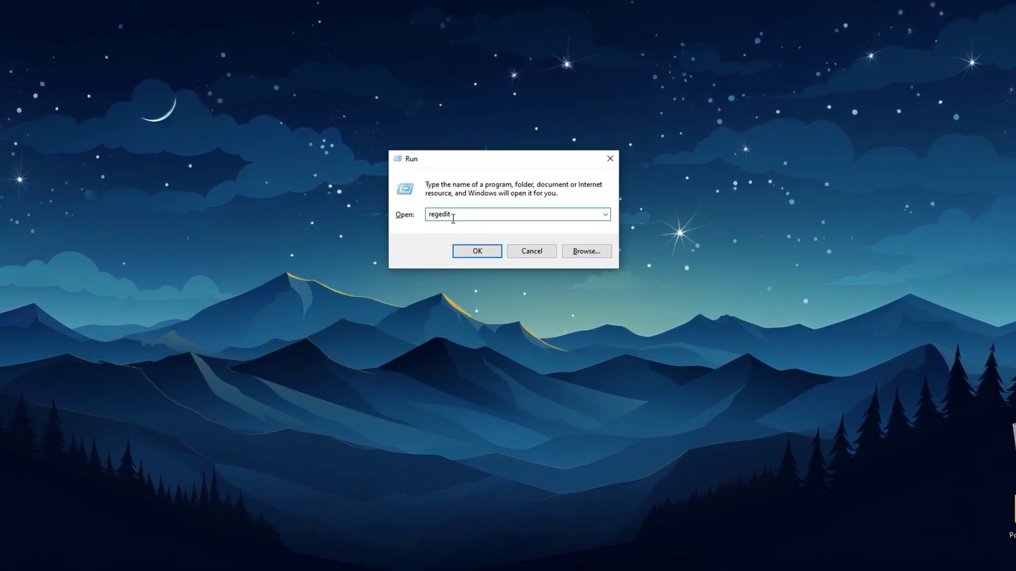
{"action": "left_click", "coordinate": [476, 251]}
{"action": "left_click", "coordinate": [471, 357]}
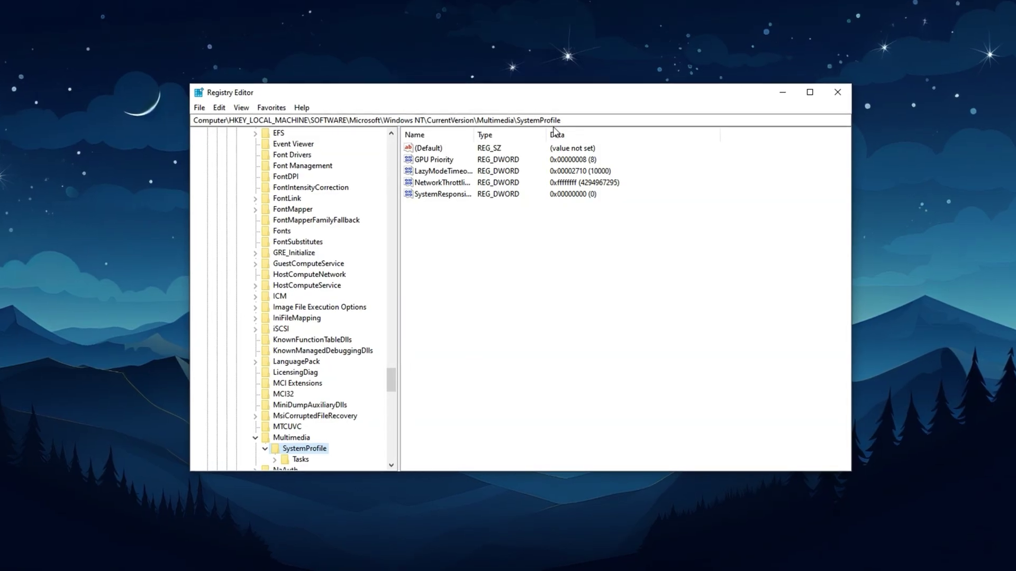
{"action": "left_click", "coordinate": [194, 121]}
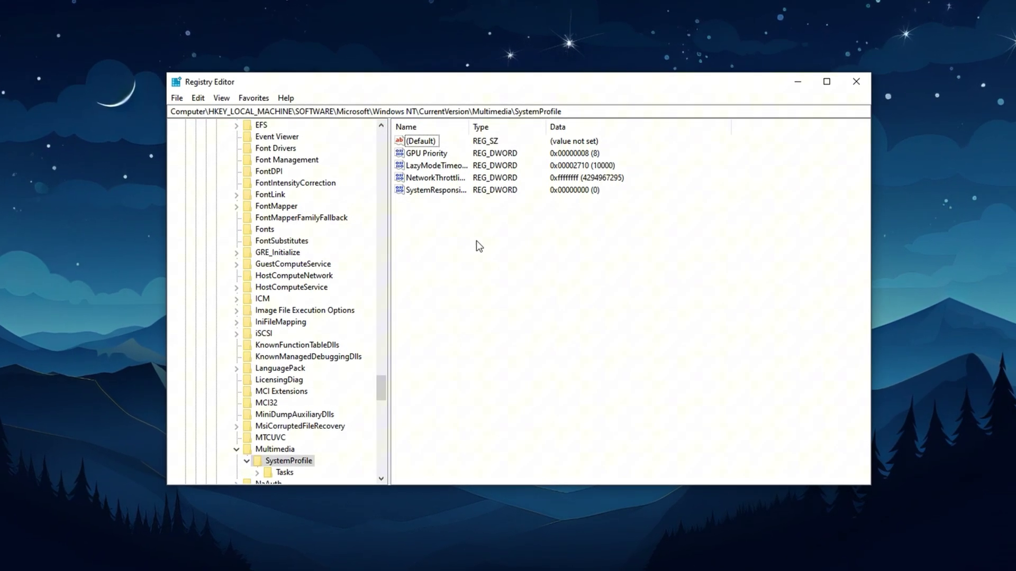
Step: Set NetworkThrottlingIndex to ffffffff and SystemResponsiveness to 0
{"action": "double_click", "coordinate": [429, 178]}
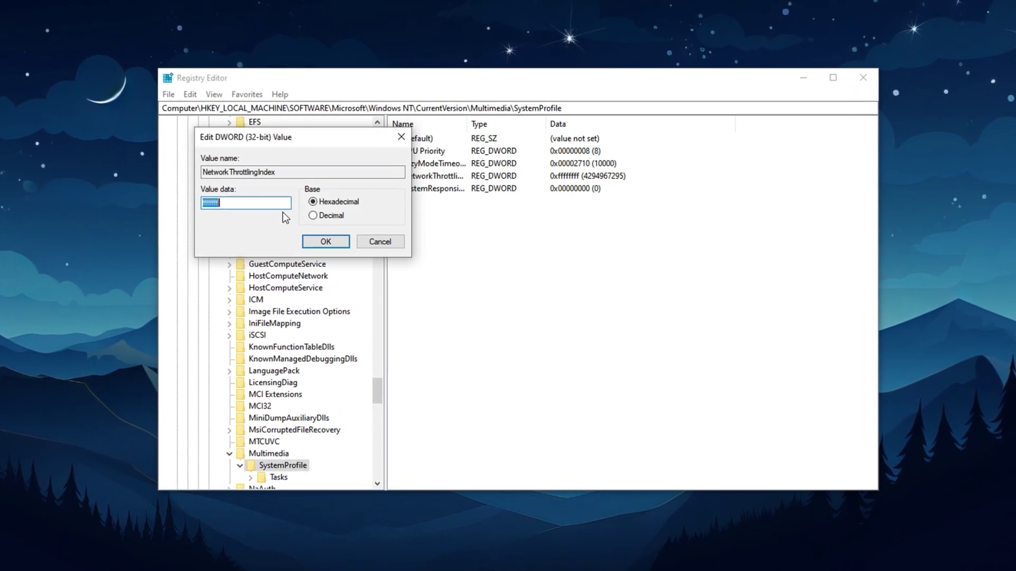
{"action": "left_click", "coordinate": [228, 201]}
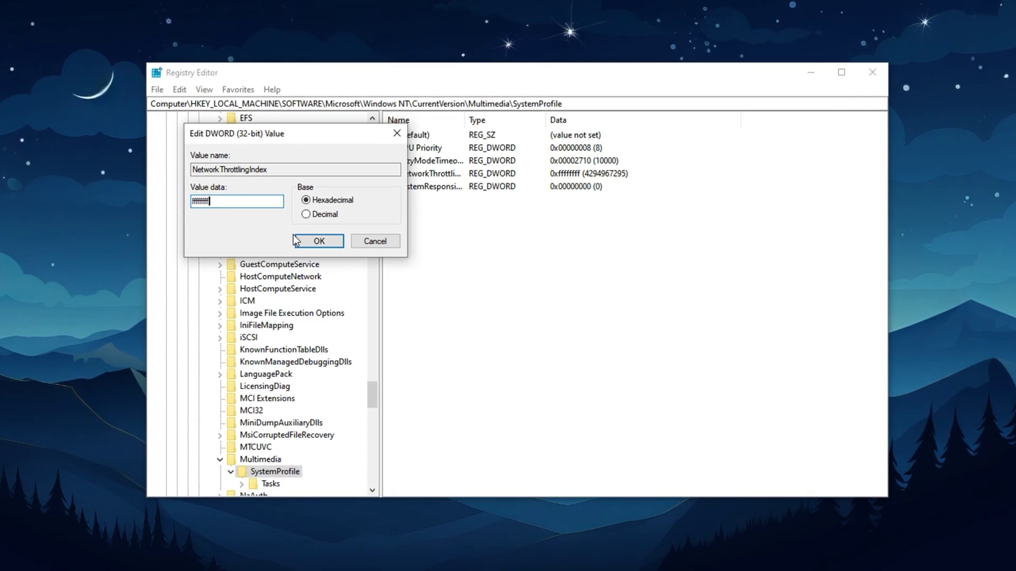
{"action": "left_click", "coordinate": [294, 241]}
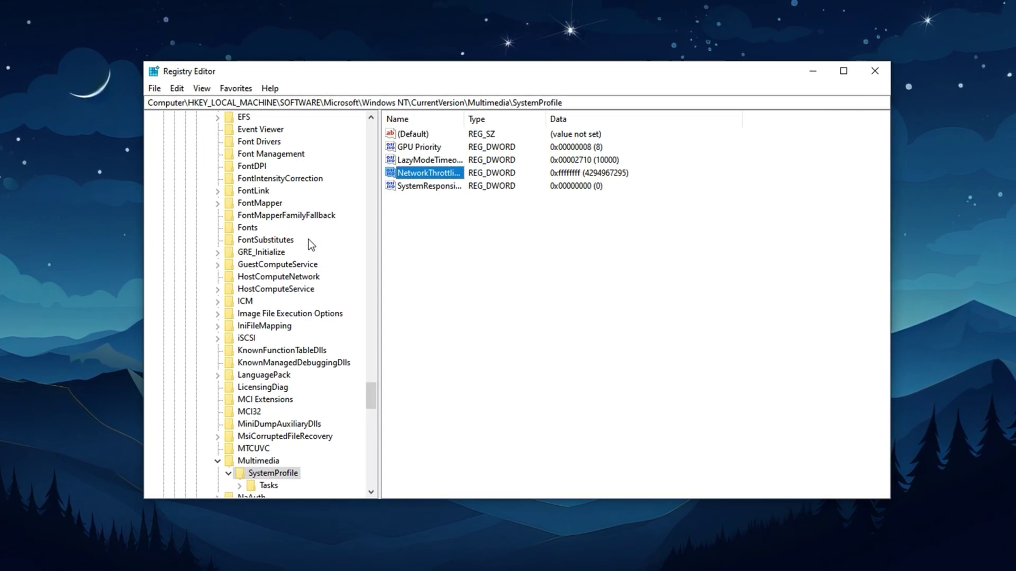
{"action": "double_click", "coordinate": [421, 188]}
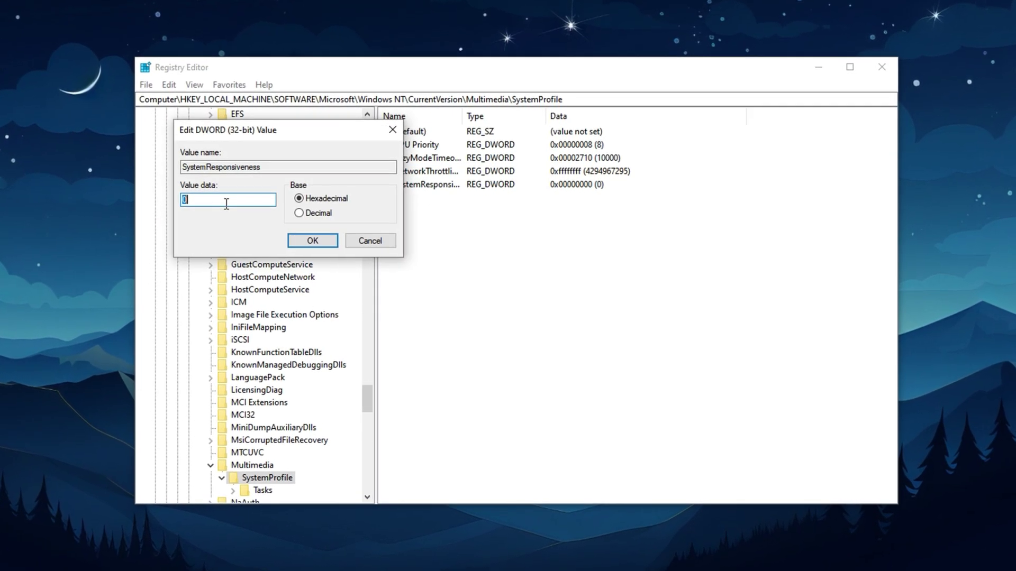
{"action": "left_click", "coordinate": [226, 202]}
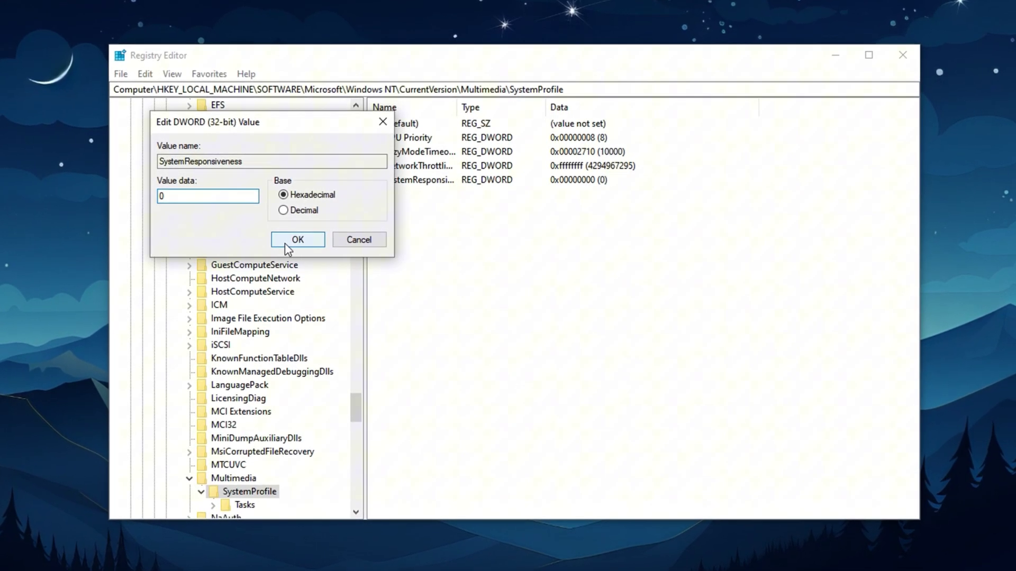
{"action": "left_click", "coordinate": [287, 244]}
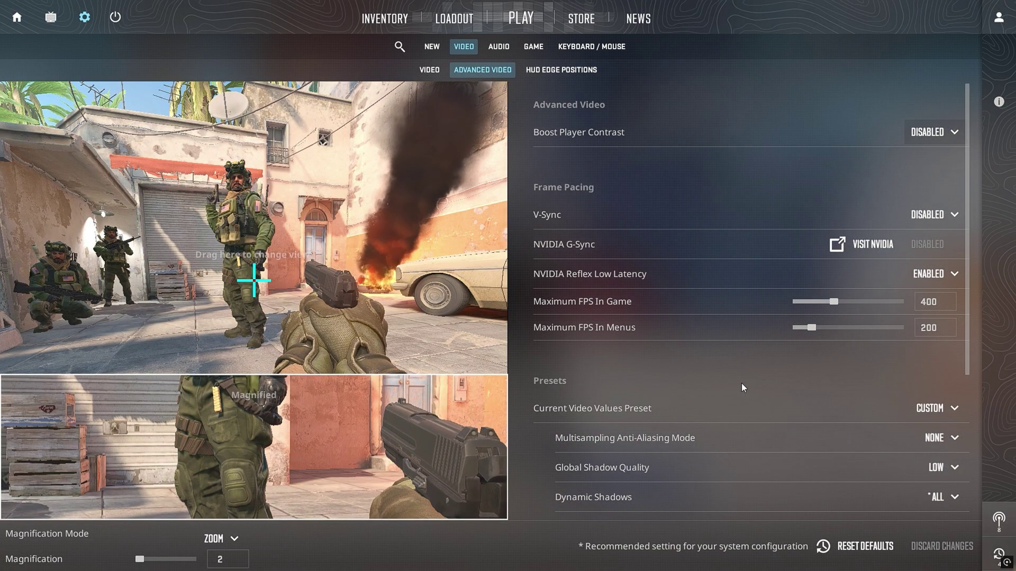
Step: Scroll through Counter-Strike 2's Advanced Video settings to review the low values
{"action": "scroll", "coordinate": [743, 388], "scroll_direction": "down", "scroll_amount": 4}
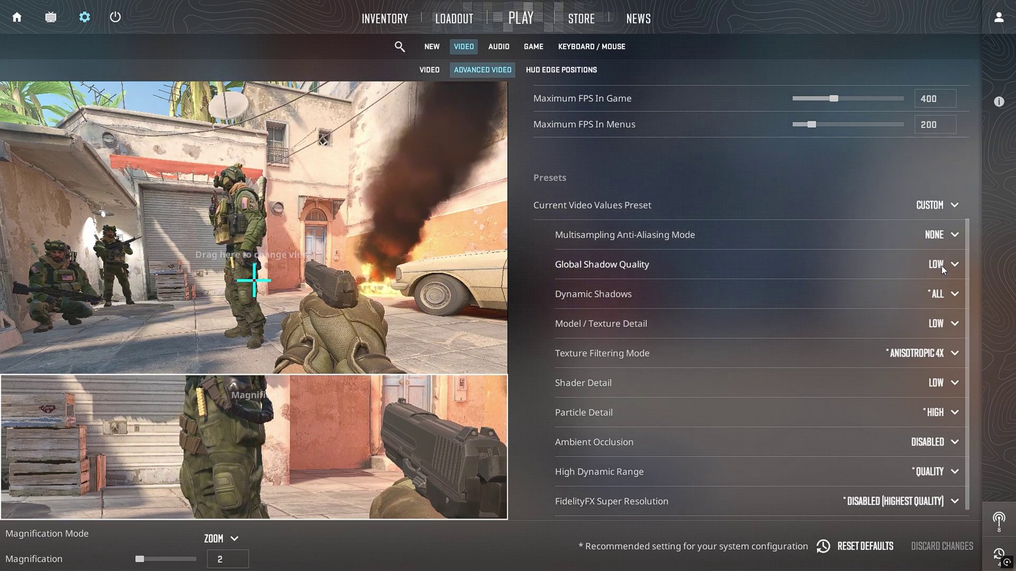
{"action": "mouse_move", "coordinate": [921, 324]}
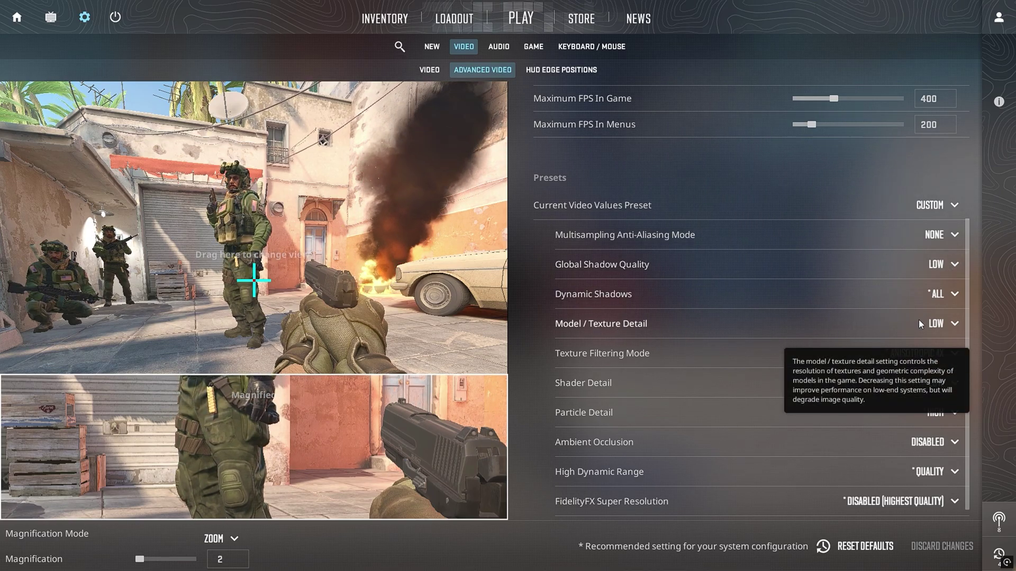
{"action": "mouse_move", "coordinate": [593, 392]}
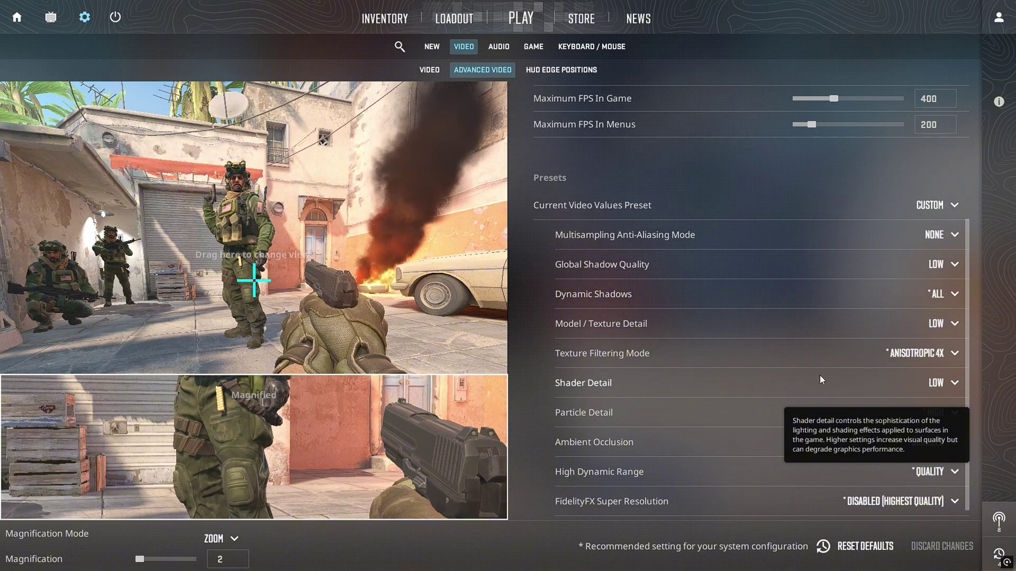
{"action": "scroll", "coordinate": [921, 438], "scroll_direction": "down", "scroll_amount": 1}
{"action": "mouse_move", "coordinate": [944, 229]}
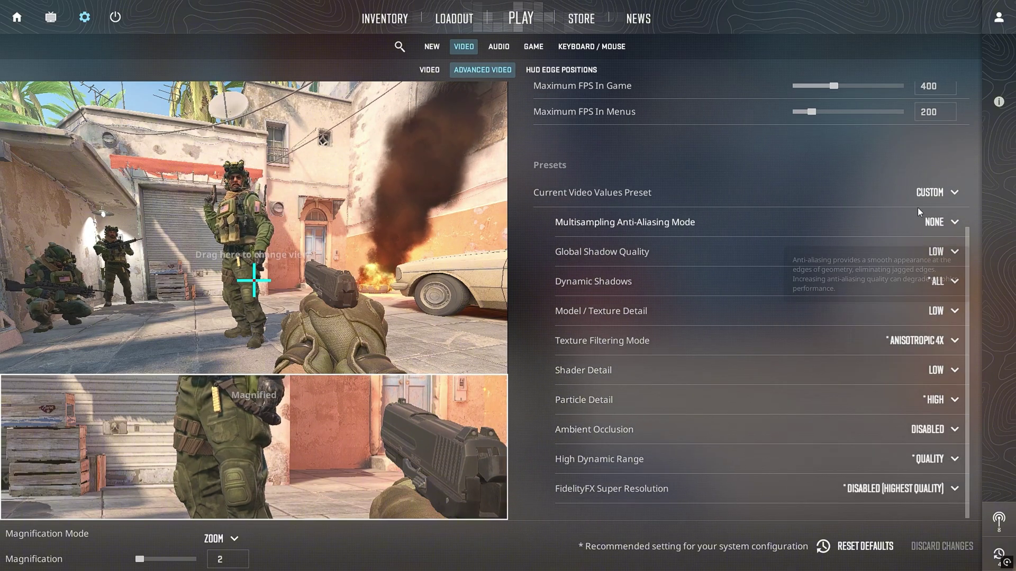
{"action": "mouse_move", "coordinate": [818, 500]}
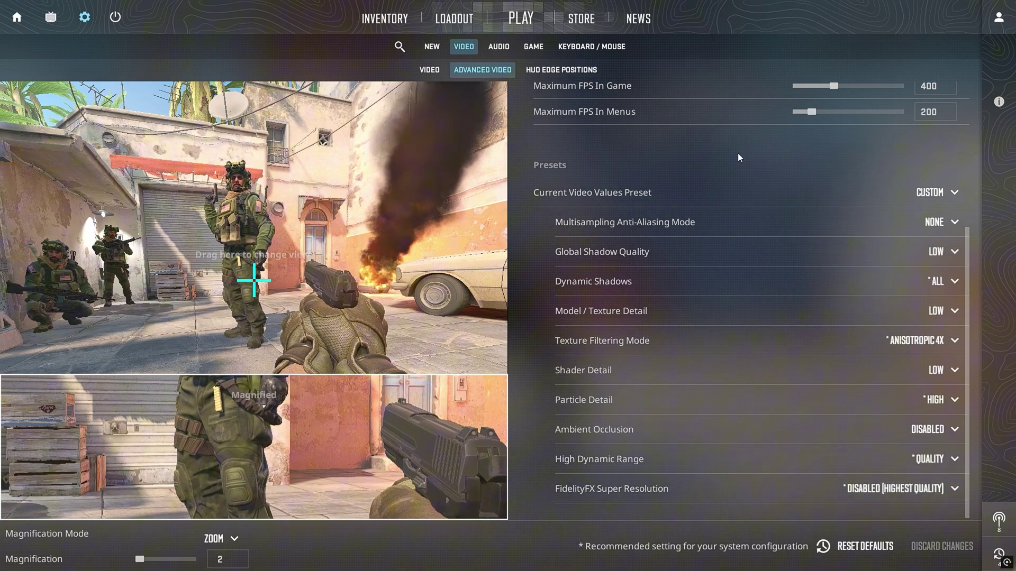
{"action": "scroll", "coordinate": [763, 226], "scroll_direction": "up", "scroll_amount": 5}
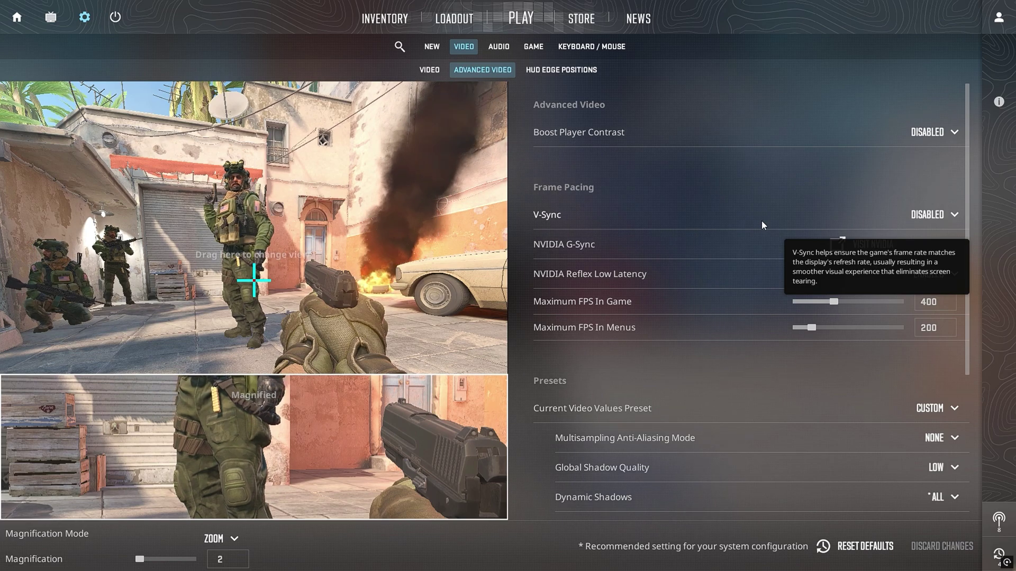
{"action": "mouse_move", "coordinate": [550, 142]}
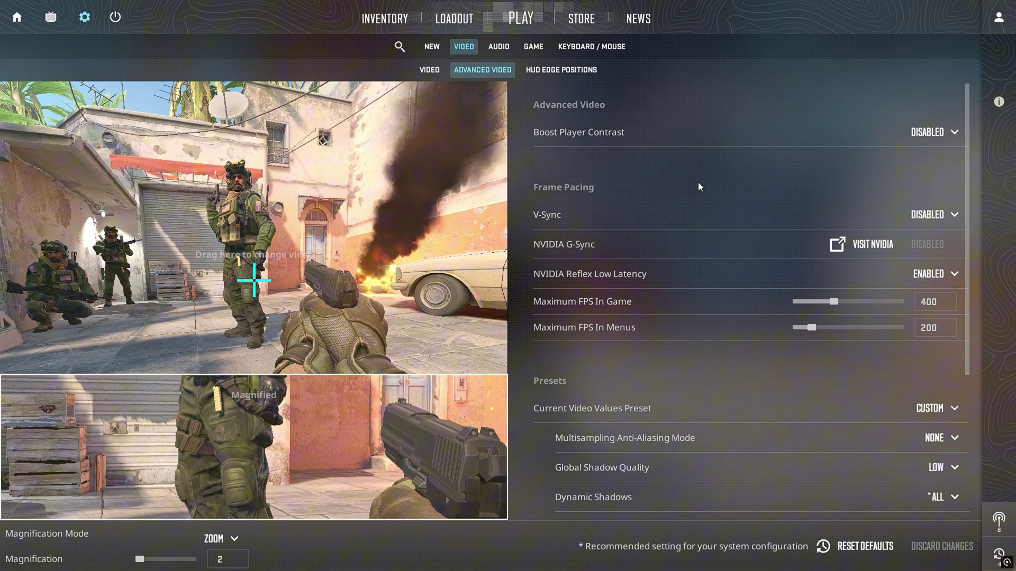
Step: On Counter-Strike 2's main Video page, change Display Mode from Windowed to Fullscreen
{"action": "left_click", "coordinate": [429, 70]}
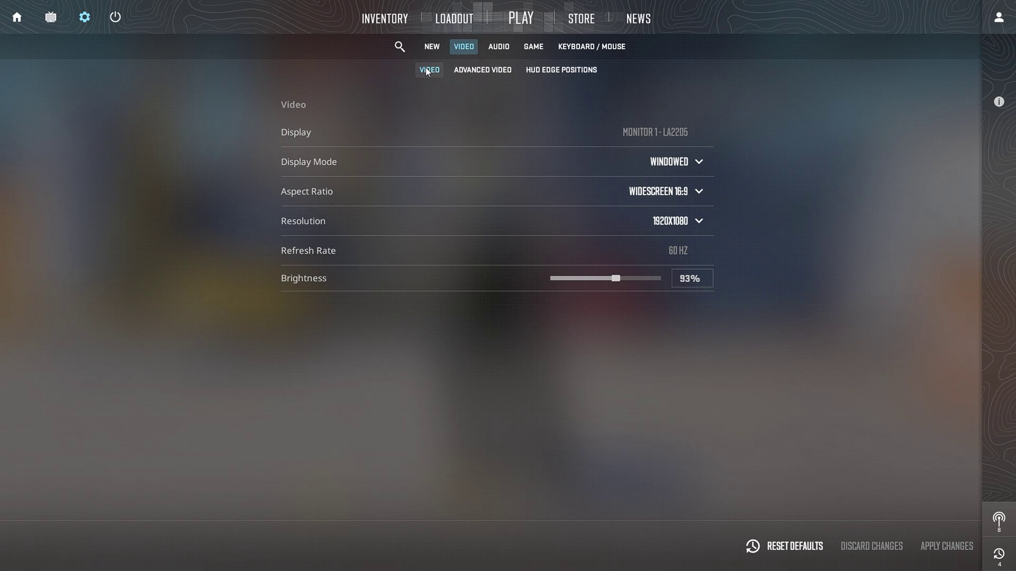
{"action": "left_click", "coordinate": [701, 173]}
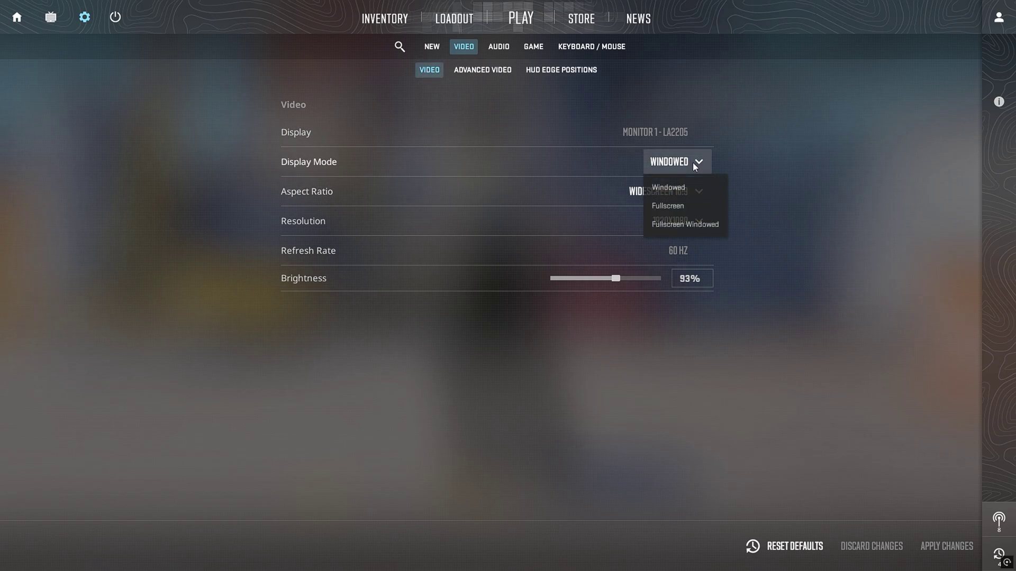
{"action": "left_click", "coordinate": [682, 204]}
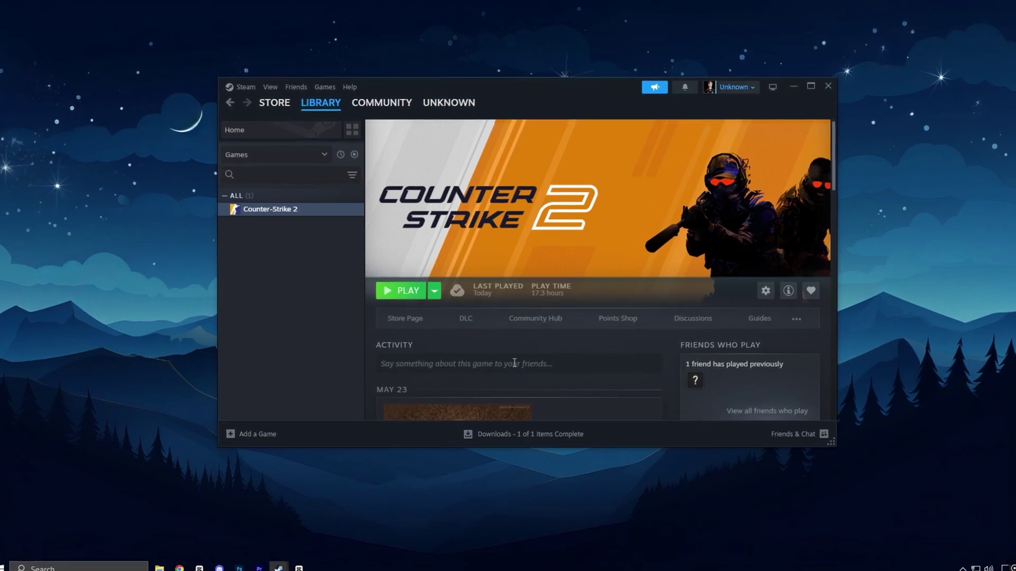
Step: Paste the launch options into Counter-Strike 2's Steam properties and set -threads to 8
{"action": "right_click", "coordinate": [268, 212]}
{"action": "mouse_move", "coordinate": [286, 261]}
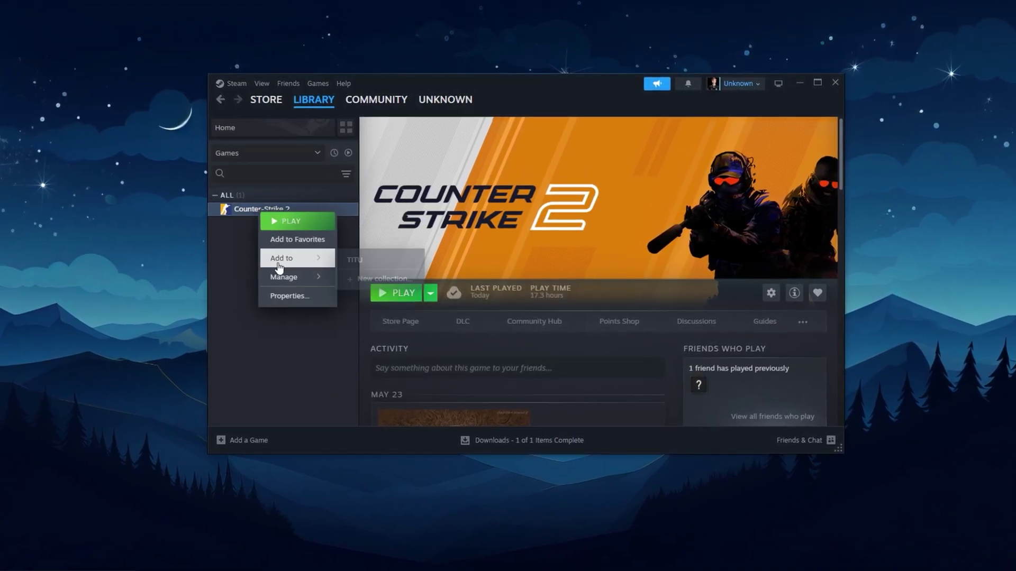
{"action": "left_click", "coordinate": [285, 295]}
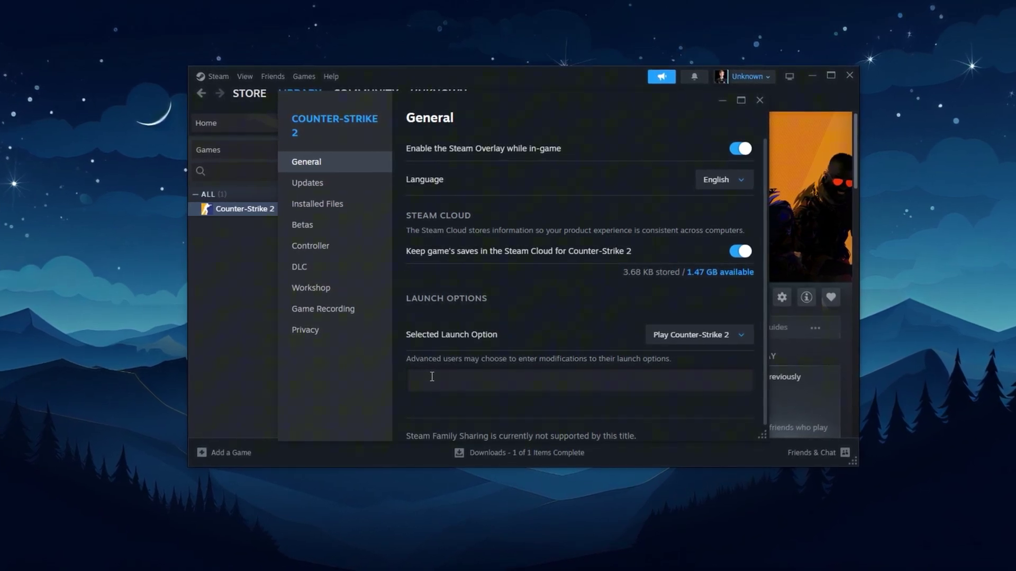
{"action": "type", "text": "-high -novid -nojoy +fps_max 300 -threads X"}
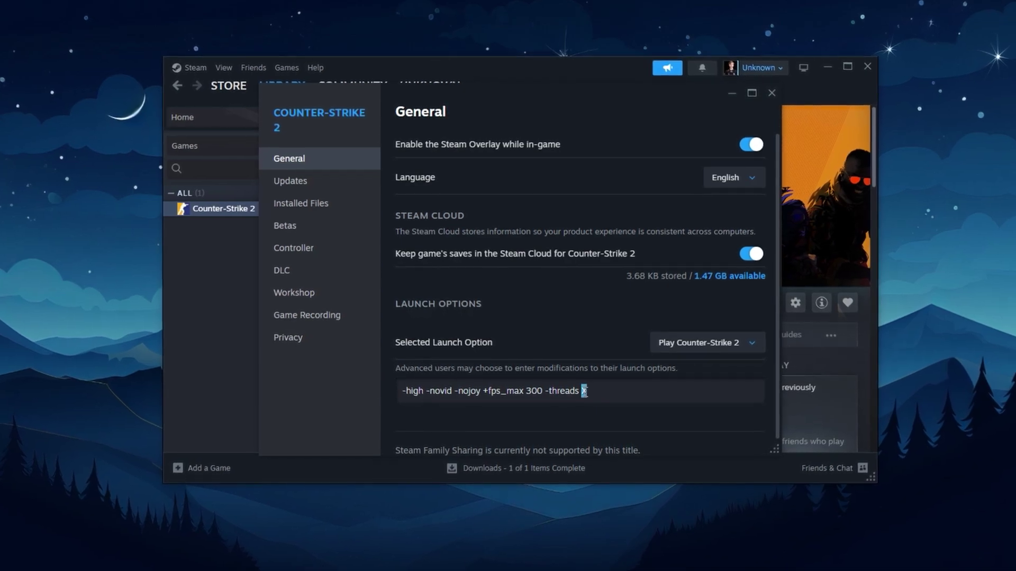
{"action": "double_click", "coordinate": [585, 391]}
{"action": "type", "text": "8"}
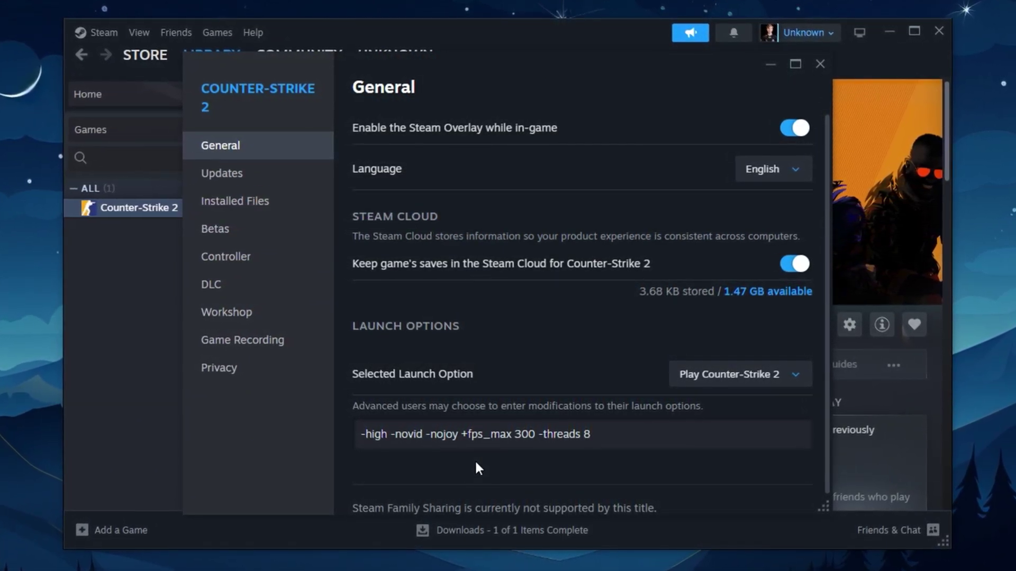
Step: Close the Counter-Strike 2 properties window in Steam, keeping the new launch options
{"action": "left_click", "coordinate": [821, 61]}
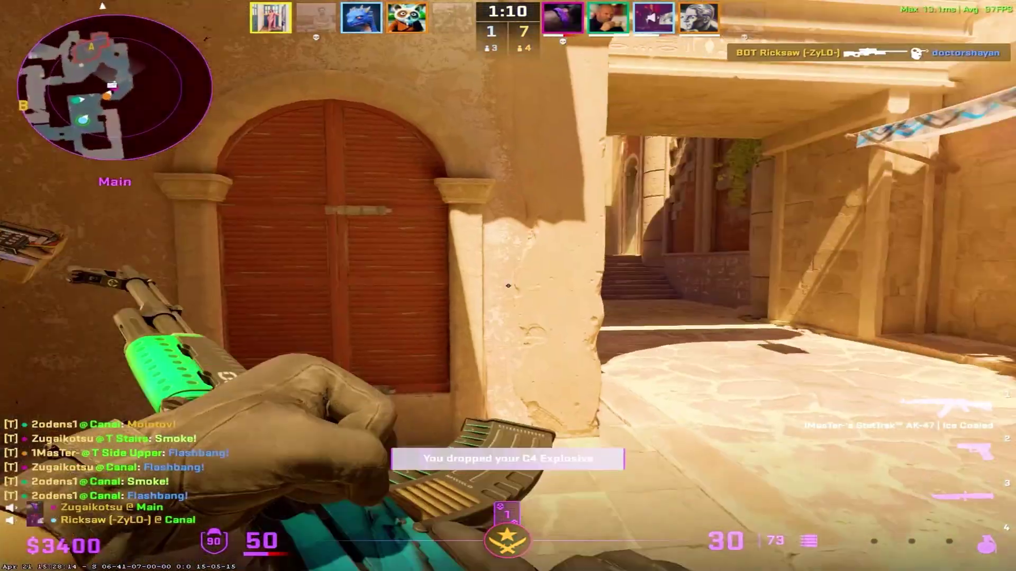
Step: Push into A site, shoot the enemy near the ladder, and advance toward Fountain
{"action": "key", "text": "w"}
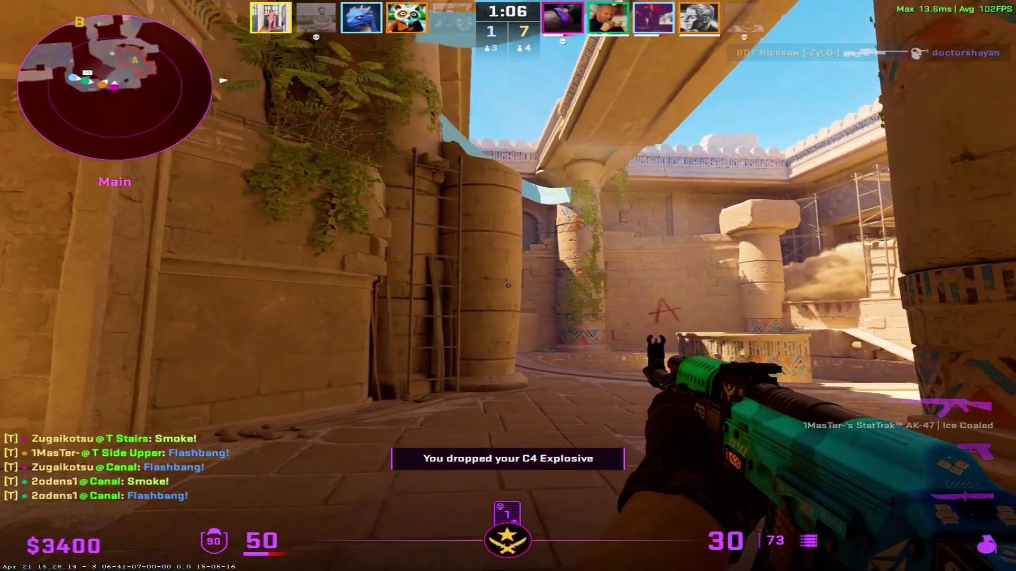
{"action": "left_click", "coordinate": [508, 286]}
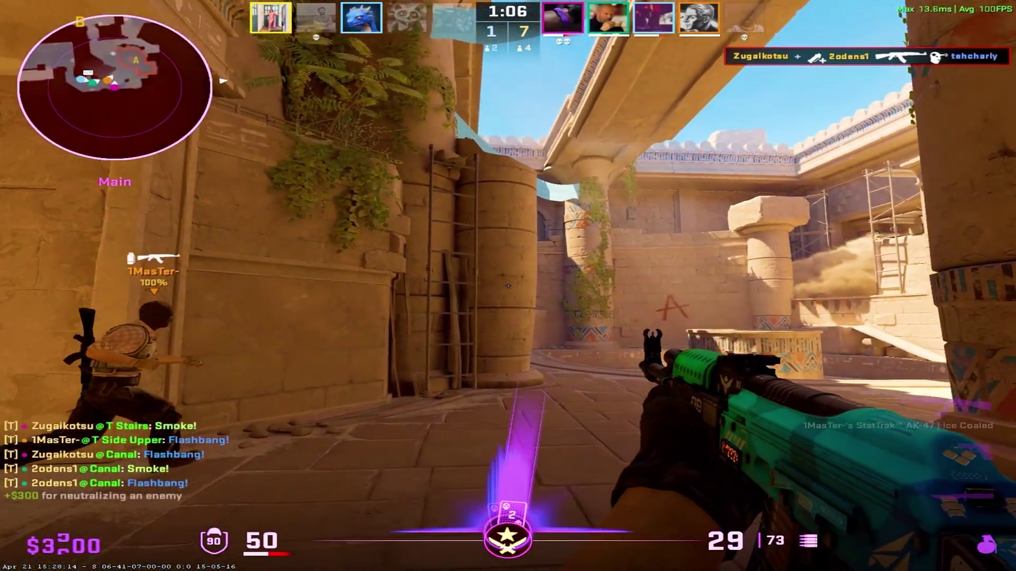
{"action": "key", "text": "w"}
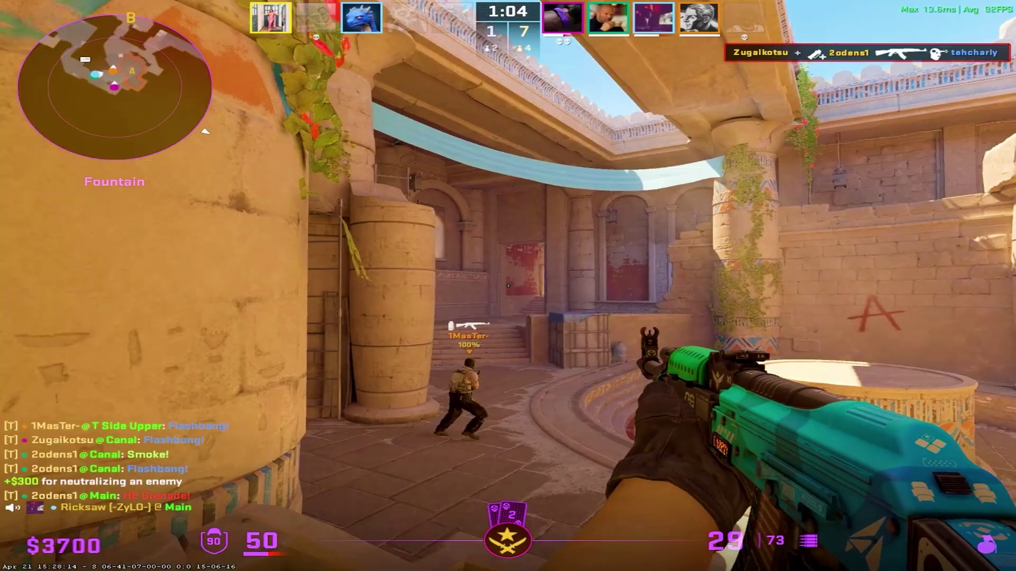